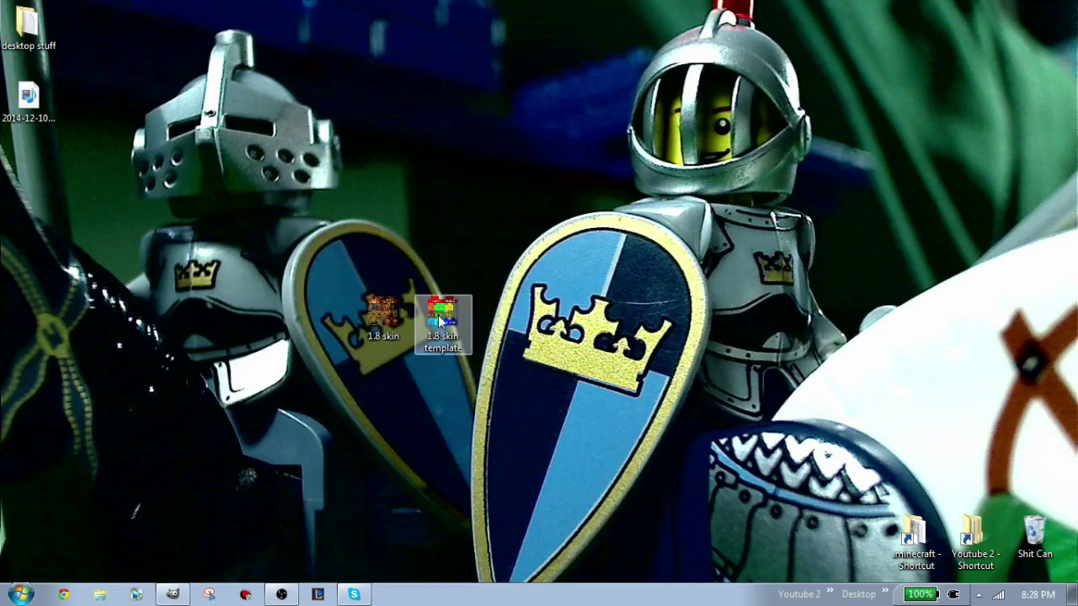
Switch to GIMP and examine the HEAD, HEAD2, RL, BODY and RA areas of the 1.8 skin template.
click(172, 596)
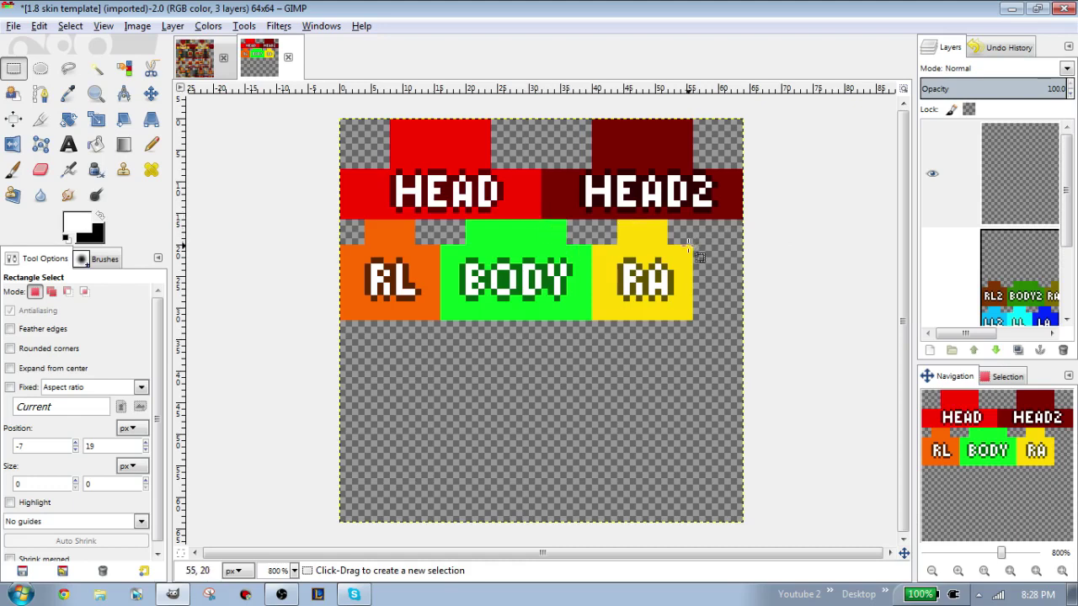
click(192, 71)
click(258, 61)
drag(276, 106, 606, 245)
click(706, 322)
mouse_move(794, 360)
mouse_down()
mouse_move(307, 125)
mouse_move(457, 174)
mouse_move(797, 352)
mouse_move(314, 154)
mouse_move(488, 193)
mouse_move(516, 212)
mouse_move(387, 166)
mouse_up()
click(771, 379)
click(260, 152)
click(536, 213)
mouse_move(587, 138)
mouse_down()
mouse_move(707, 202)
mouse_move(574, 152)
mouse_up()
click(739, 212)
click(574, 151)
drag(339, 240, 437, 304)
click(433, 319)
drag(365, 251, 465, 295)
drag(648, 295, 610, 250)
click(604, 244)
drag(552, 300, 430, 252)
click(528, 309)
drag(662, 391, 674, 397)
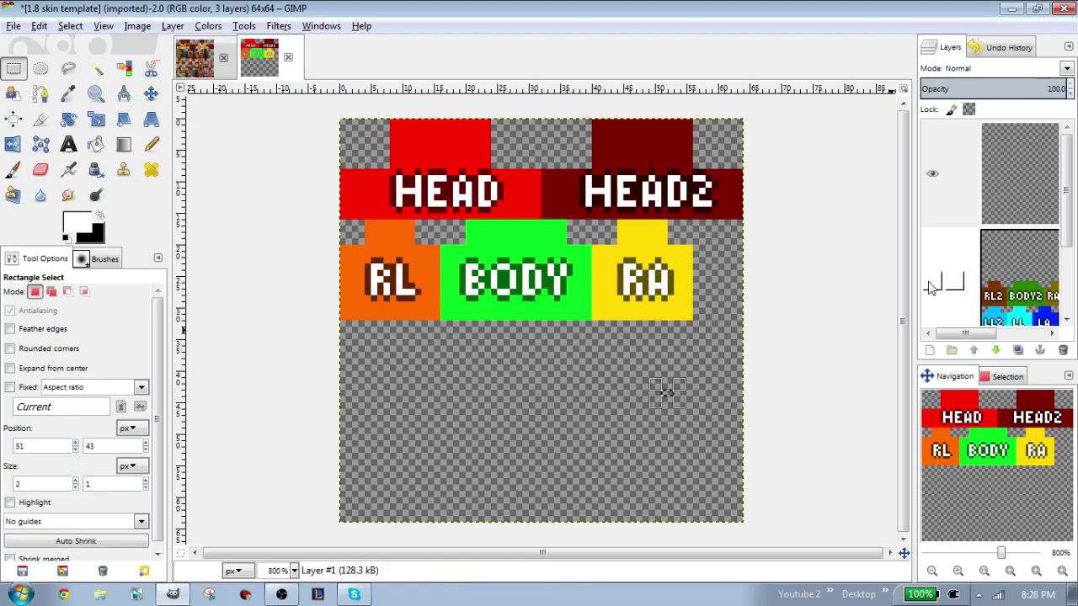
Show the hidden template layer holding the RL2, BODY2, RA2, LL and LA parts and outline the area it covers.
click(932, 283)
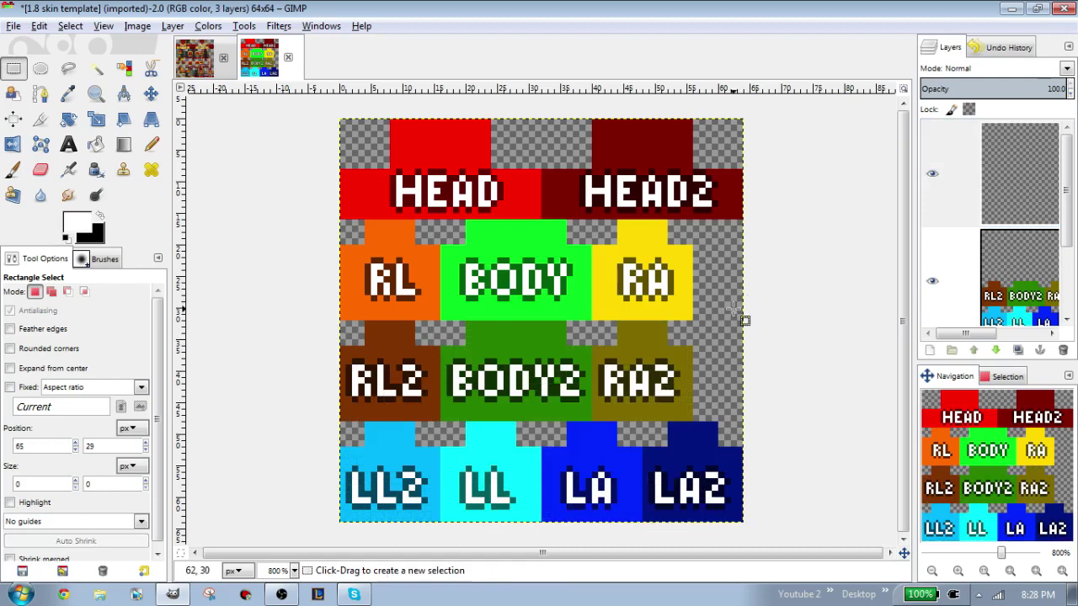
drag(334, 341, 636, 524)
click(748, 507)
drag(793, 528, 334, 346)
click(302, 336)
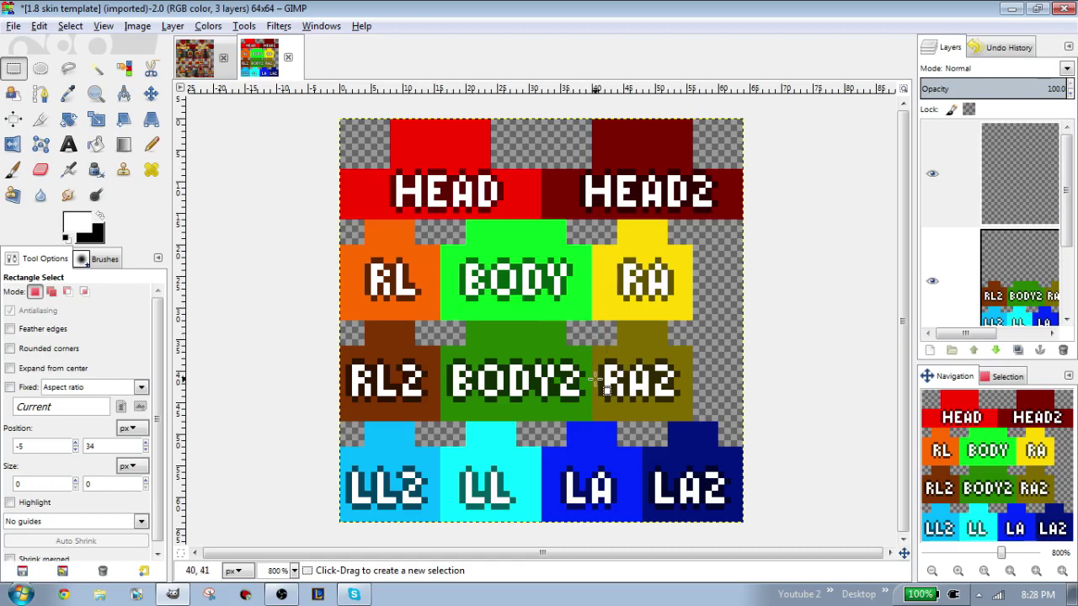
drag(448, 324, 605, 402)
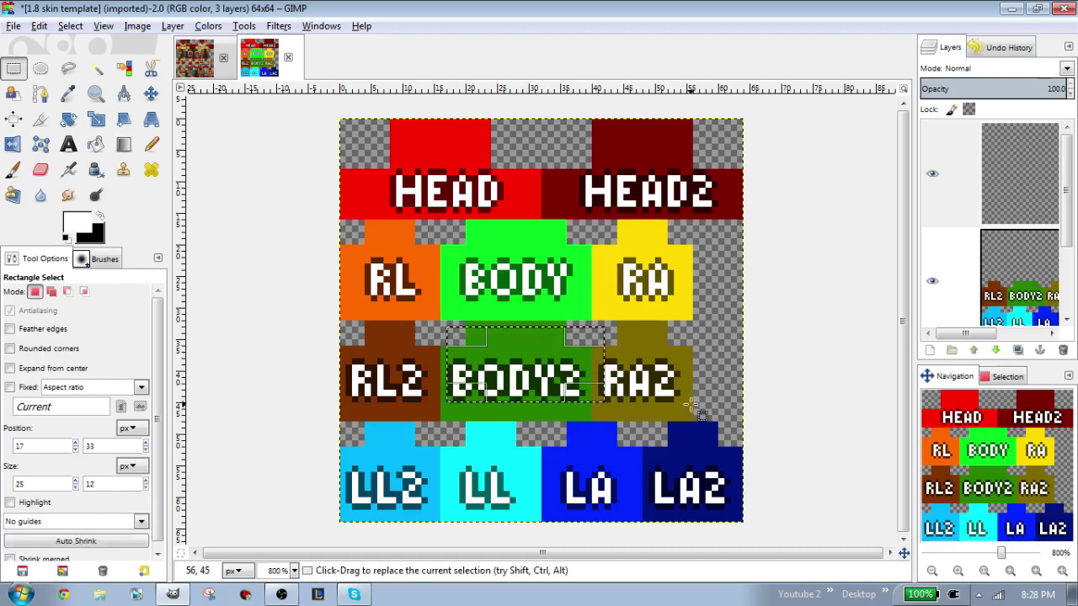
click(758, 517)
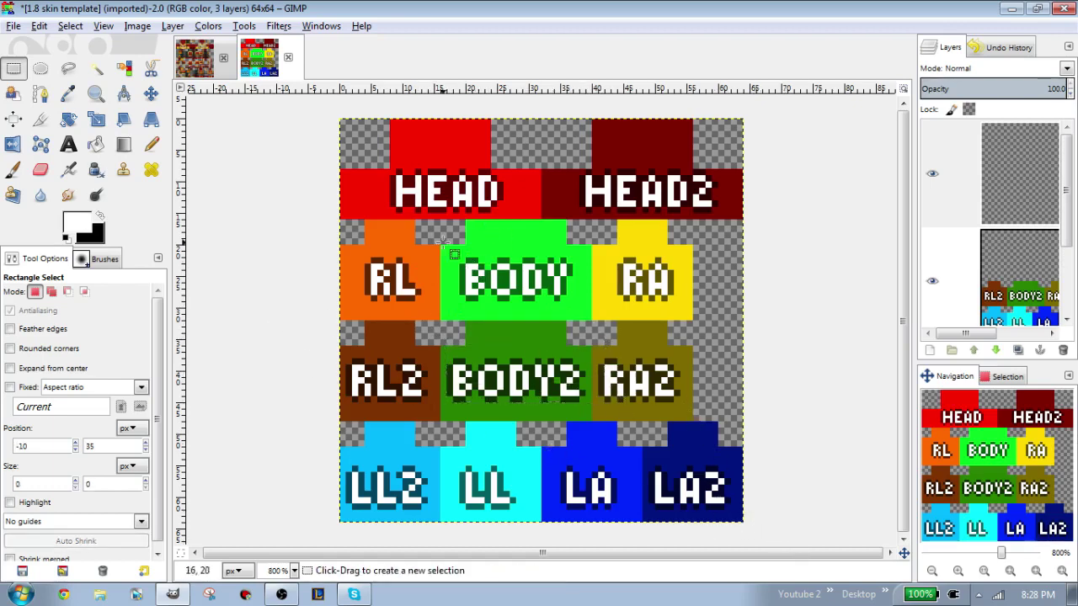
Examine how each head, body, leg and arm area of the template pairs with its second-layer area.
drag(441, 188, 542, 226)
drag(625, 151, 749, 225)
click(789, 328)
drag(366, 246, 453, 325)
drag(360, 367, 498, 509)
drag(365, 454, 428, 503)
drag(624, 271, 686, 320)
drag(605, 340, 698, 421)
drag(578, 465, 679, 536)
drag(675, 460, 742, 509)
drag(454, 258, 572, 339)
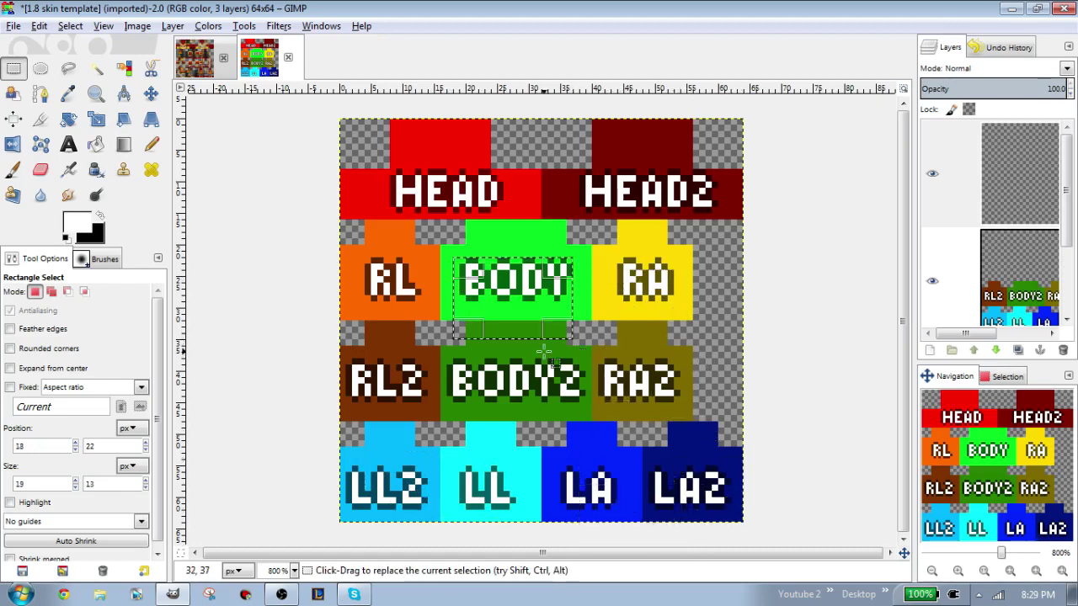
click(826, 409)
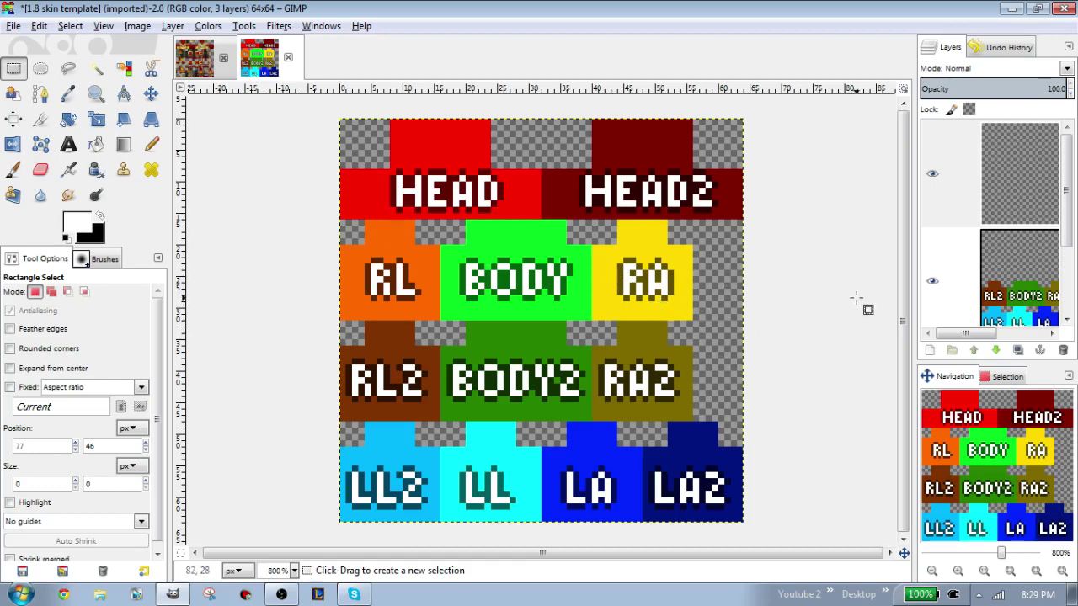
Copy the whole texture of the 1.8 skin image.
click(189, 68)
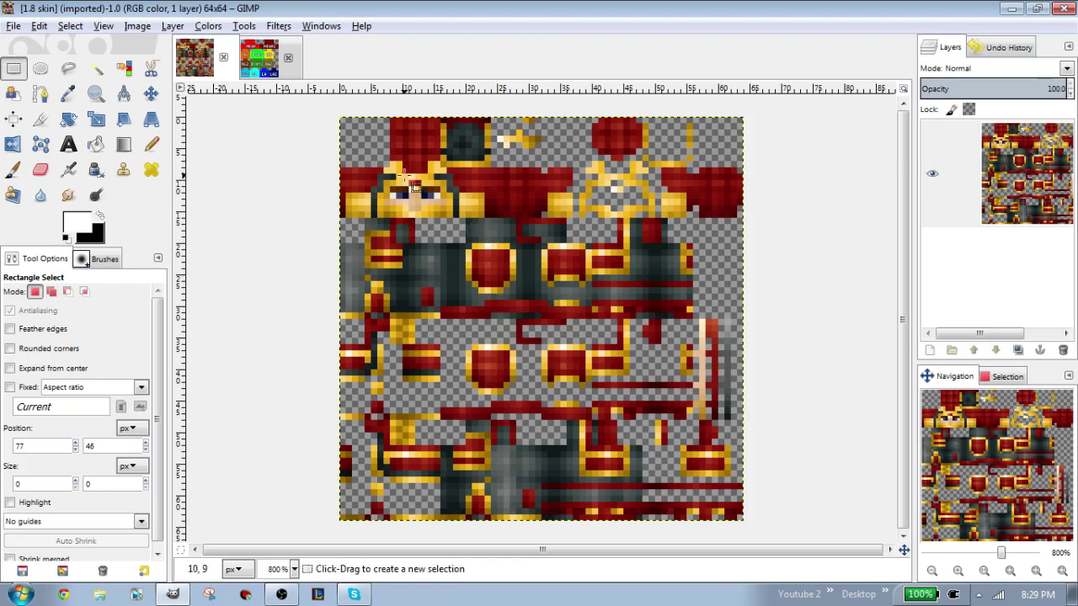
drag(334, 118, 775, 534)
click(268, 115)
key(ctrl+c)
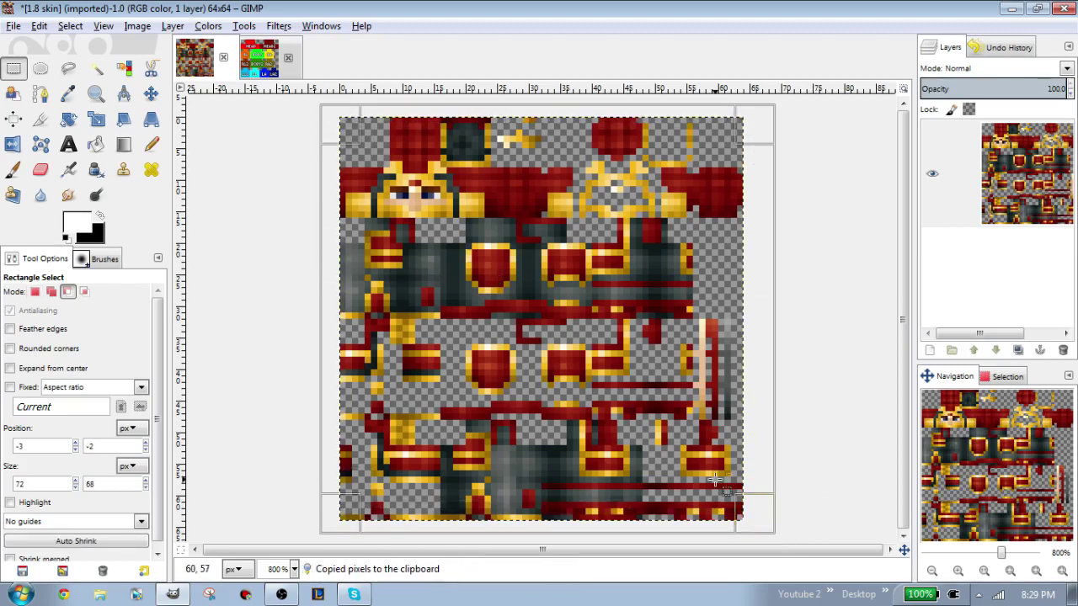
Paste the copied skin onto the empty top layer of the 1.8 skin template and anchor it.
click(292, 65)
click(1011, 161)
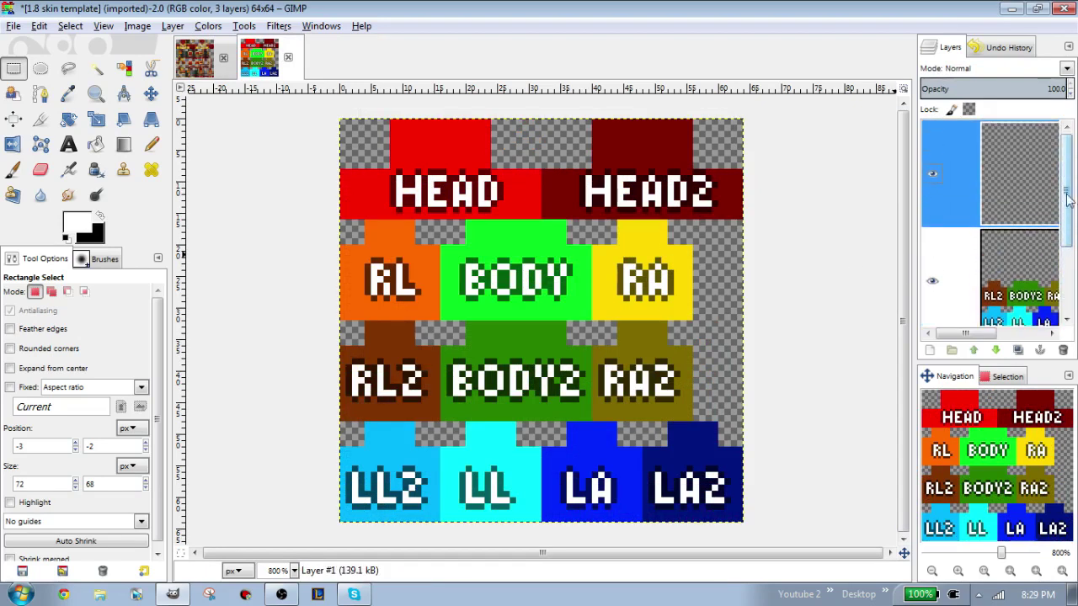
key(ctrl+v)
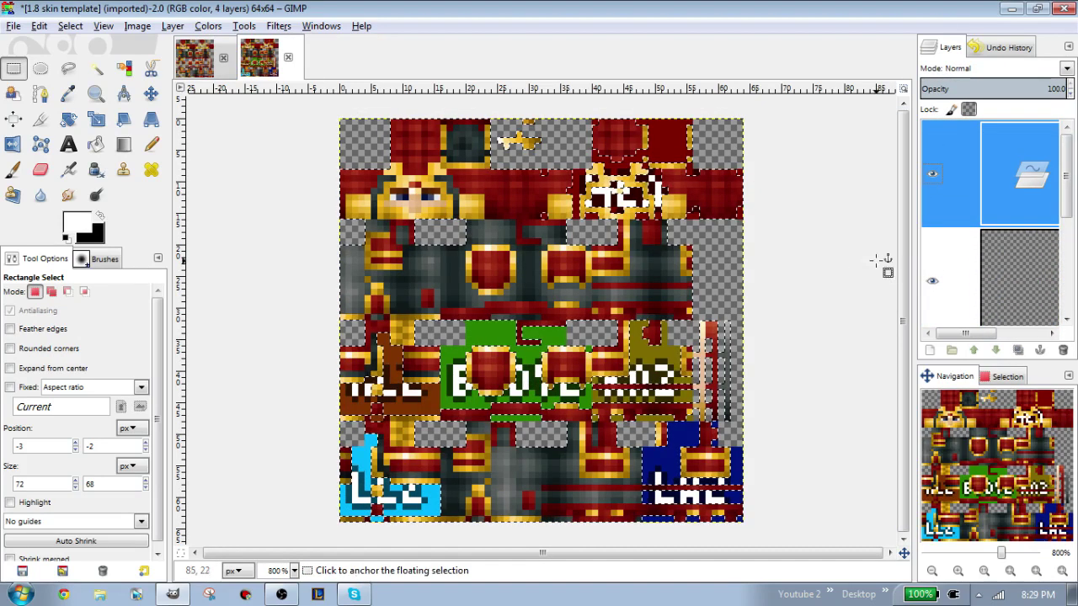
click(790, 190)
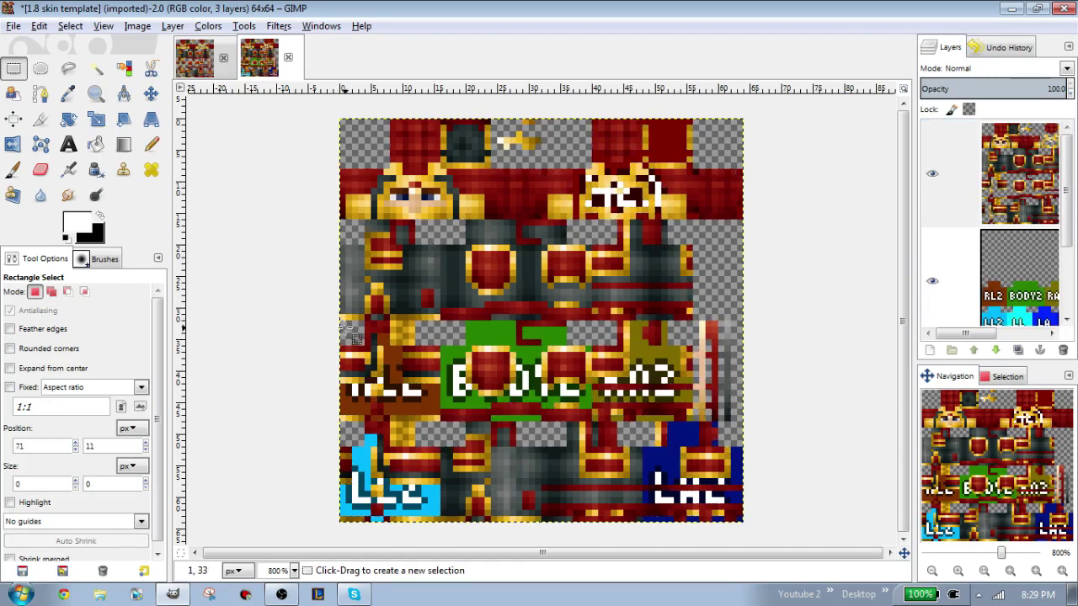
Examine the lower half of the pasted skin, which holds the 1.8-only parts.
drag(750, 524, 359, 402)
click(301, 332)
drag(320, 315, 845, 579)
click(824, 527)
click(267, 309)
click(795, 339)
click(788, 219)
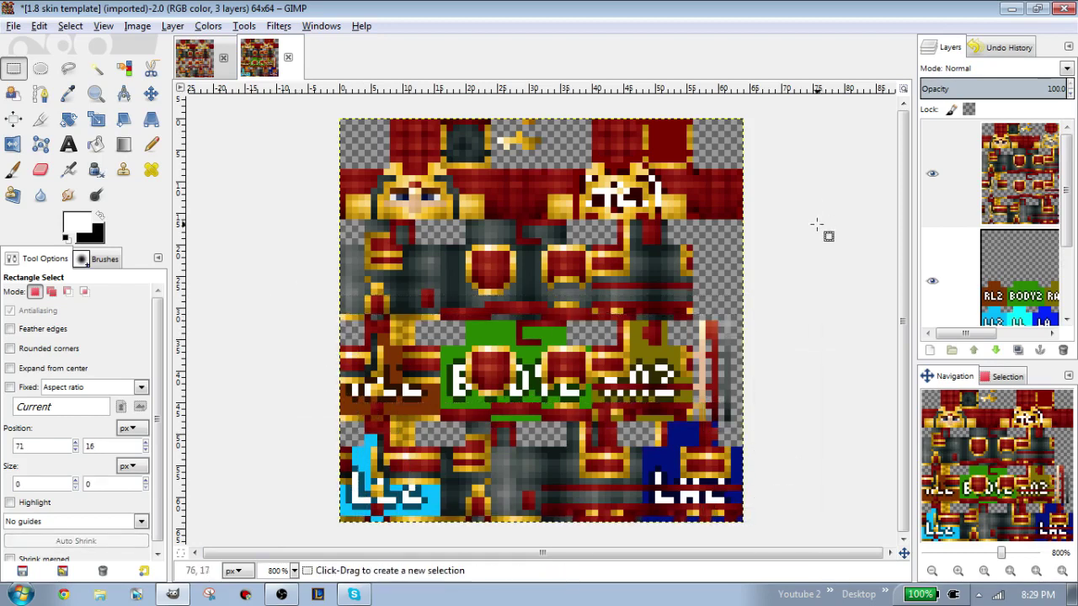
Lower the skin layer's opacity to 68.3 so the template labels show through.
mouse_move(1017, 87)
mouse_down()
mouse_move(972, 93)
mouse_move(1020, 91)
mouse_up()
scroll(343, 427, up, 1)
scroll(342, 413, down, 1)
click(331, 242)
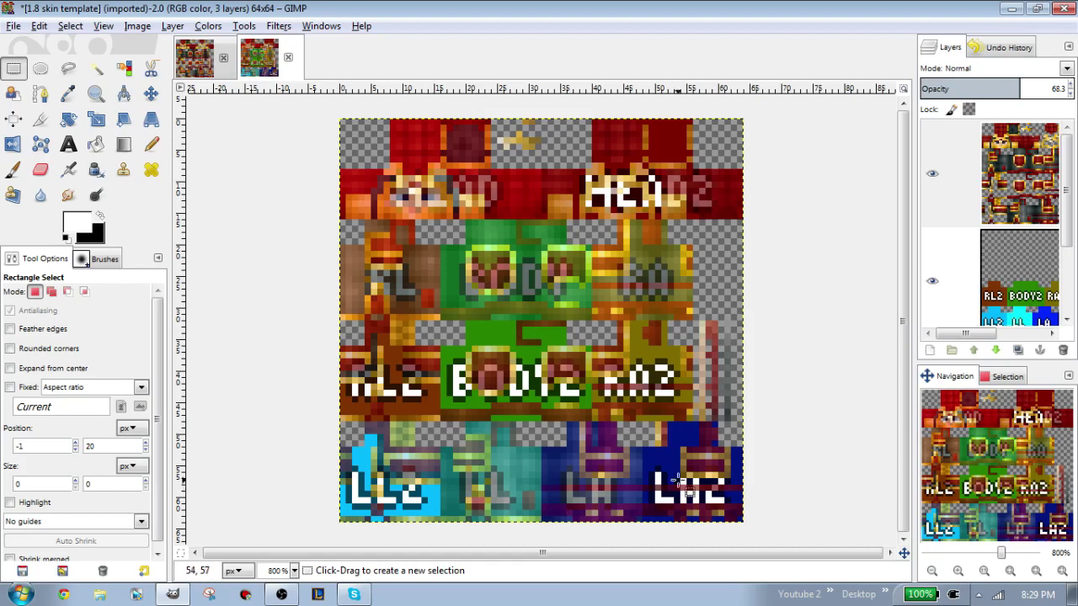
Examine the lower-half parts against the RL, BODY and RA areas in the upper half.
drag(758, 536, 327, 338)
click(407, 276)
drag(340, 214, 467, 301)
drag(698, 315, 548, 246)
drag(340, 233, 397, 258)
drag(618, 243, 681, 284)
drag(339, 220, 434, 295)
click(548, 415)
Move the 24 × 16 px BODY2 overlay pixels up onto the BODY area and anchor them.
scroll(506, 413, up, 1)
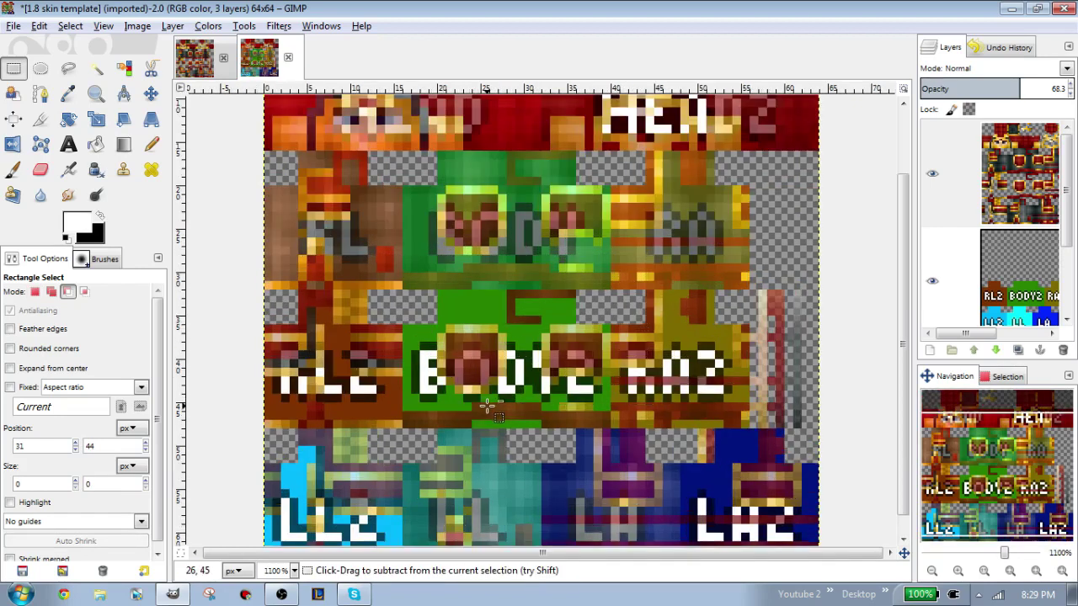
drag(402, 292, 607, 424)
key(ctrl+c)
key(ctrl+v)
drag(507, 387, 476, 237)
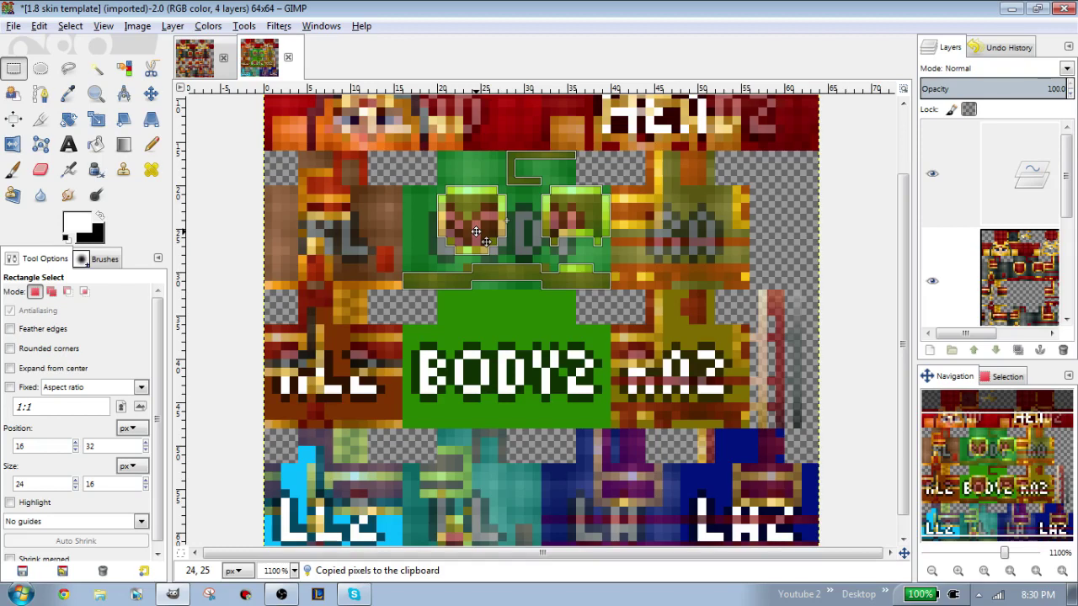
click(504, 371)
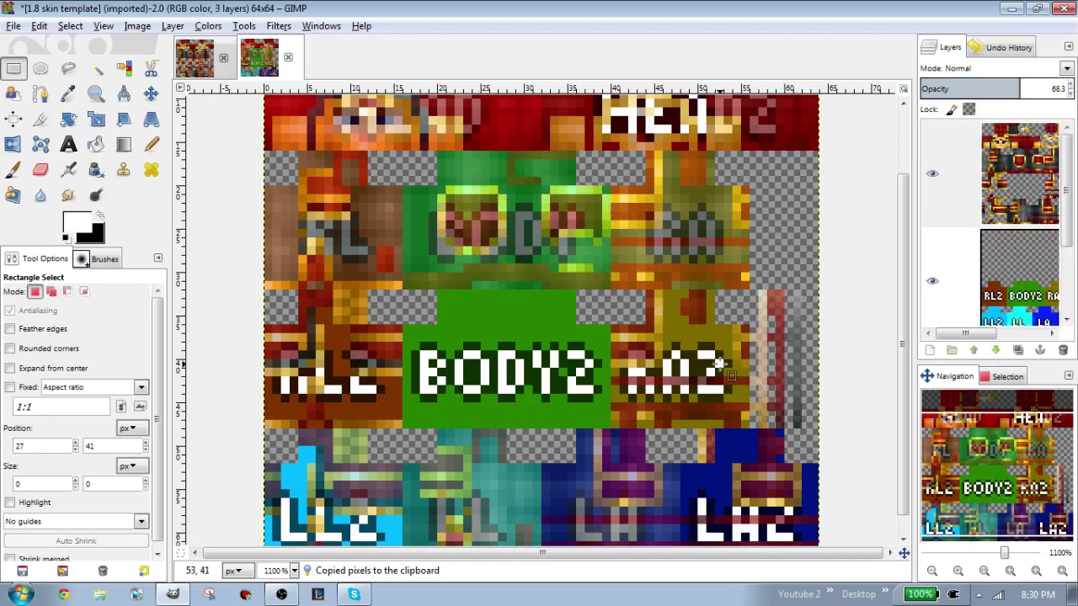
click(442, 429)
click(394, 454)
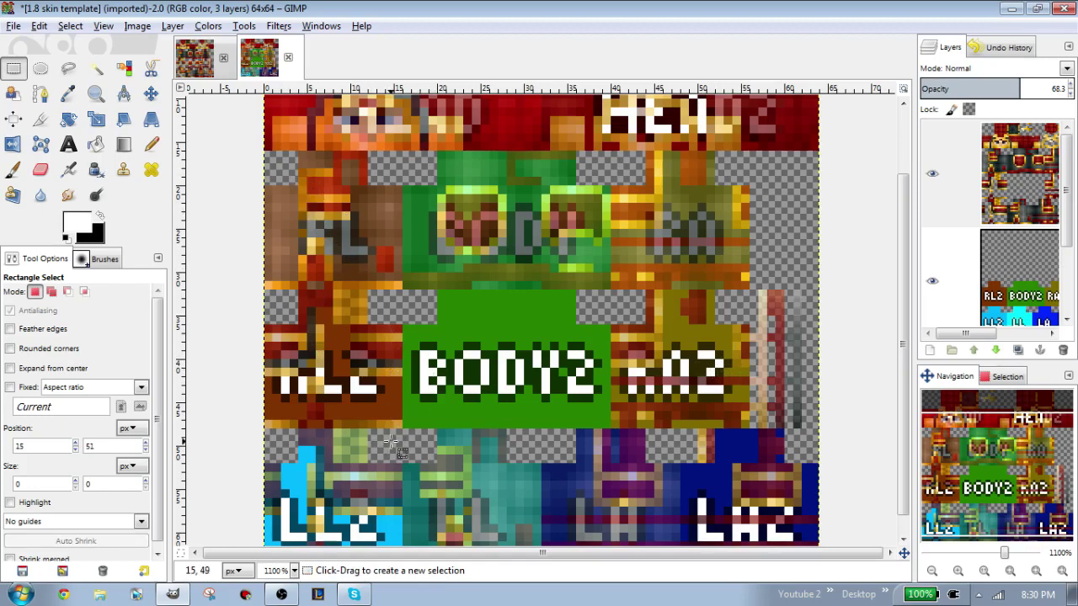
click(268, 304)
drag(265, 151, 351, 247)
click(379, 282)
drag(394, 281, 283, 172)
click(431, 369)
drag(268, 289, 404, 368)
click(405, 414)
mouse_move(405, 430)
mouse_down()
mouse_move(291, 291)
mouse_move(253, 289)
mouse_move(415, 409)
mouse_move(404, 430)
mouse_up()
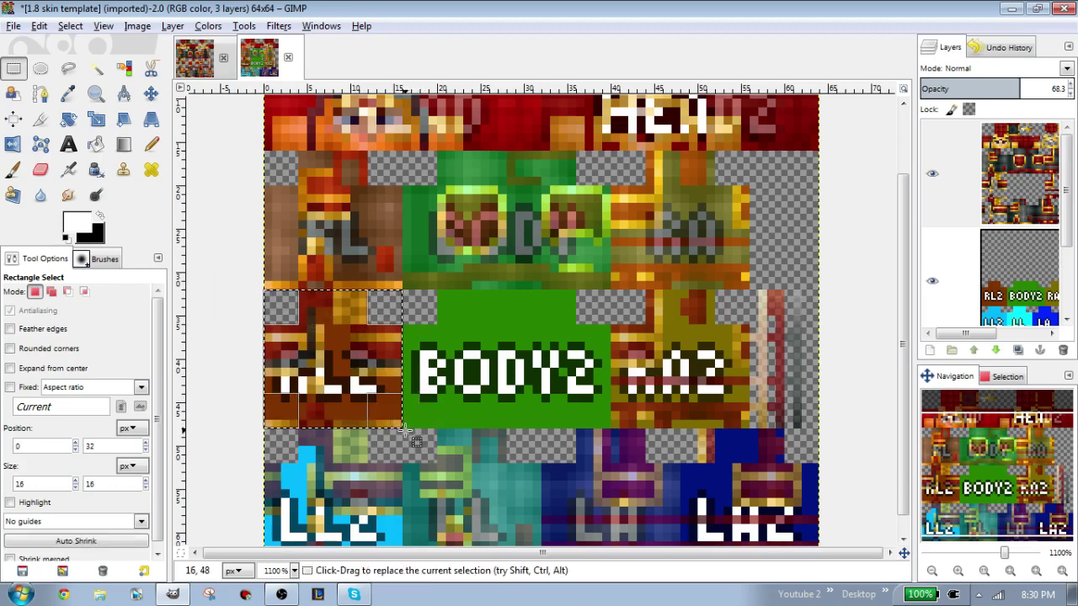
click(419, 360)
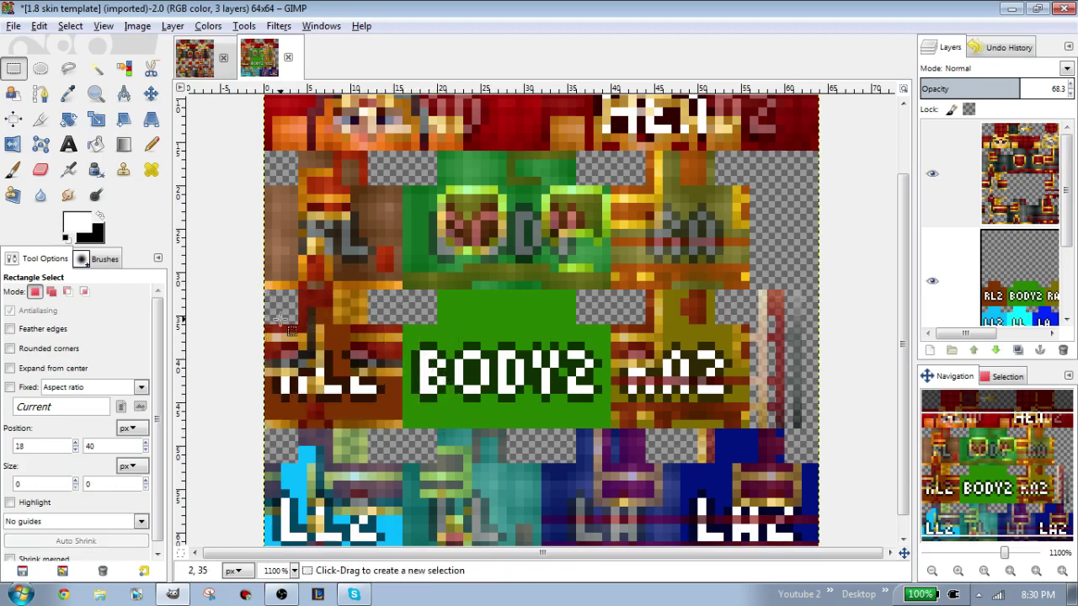
Move the 16 × 16 px RL2 overlay pixels up onto the RL area and anchor them.
drag(266, 290, 404, 430)
key(ctrl+c)
key(ctrl+v)
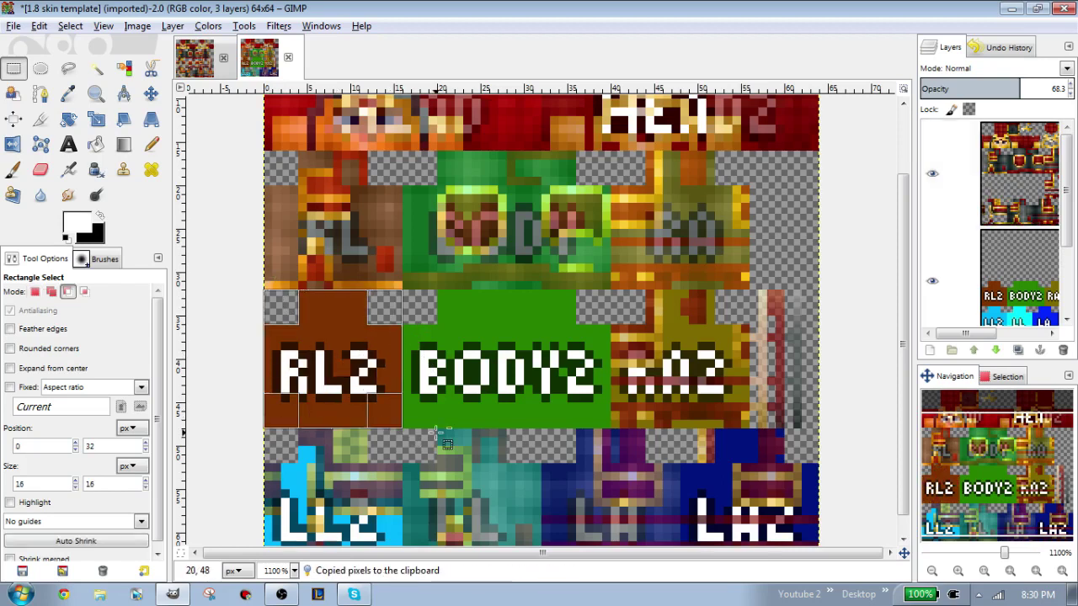
drag(366, 346, 365, 219)
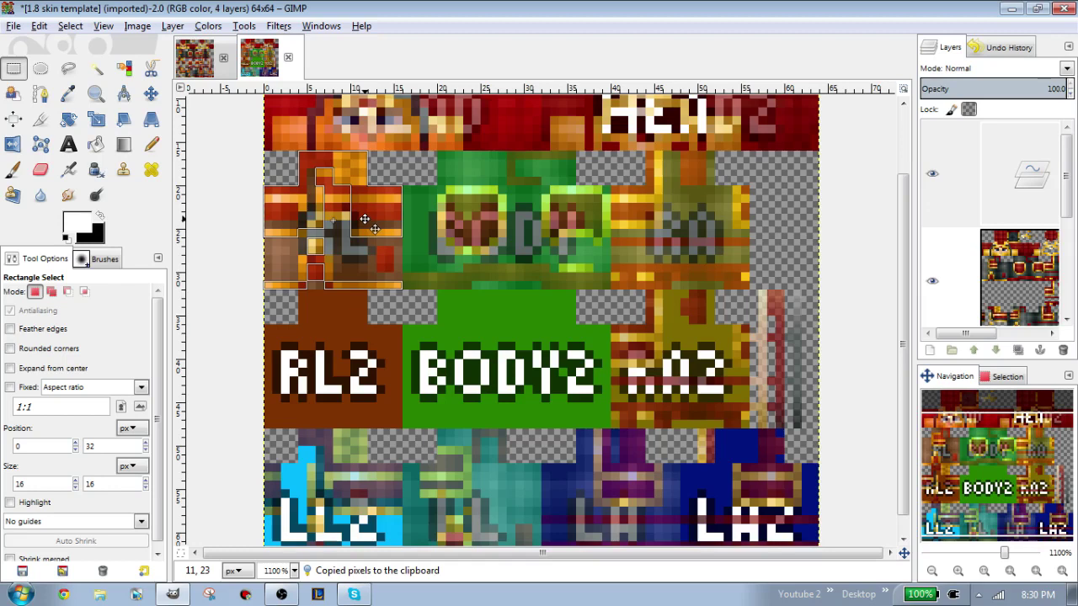
click(437, 373)
Delete the skin pixels over the LL2 and LL left-leg areas and clear the selection.
scroll(421, 381, down, 1)
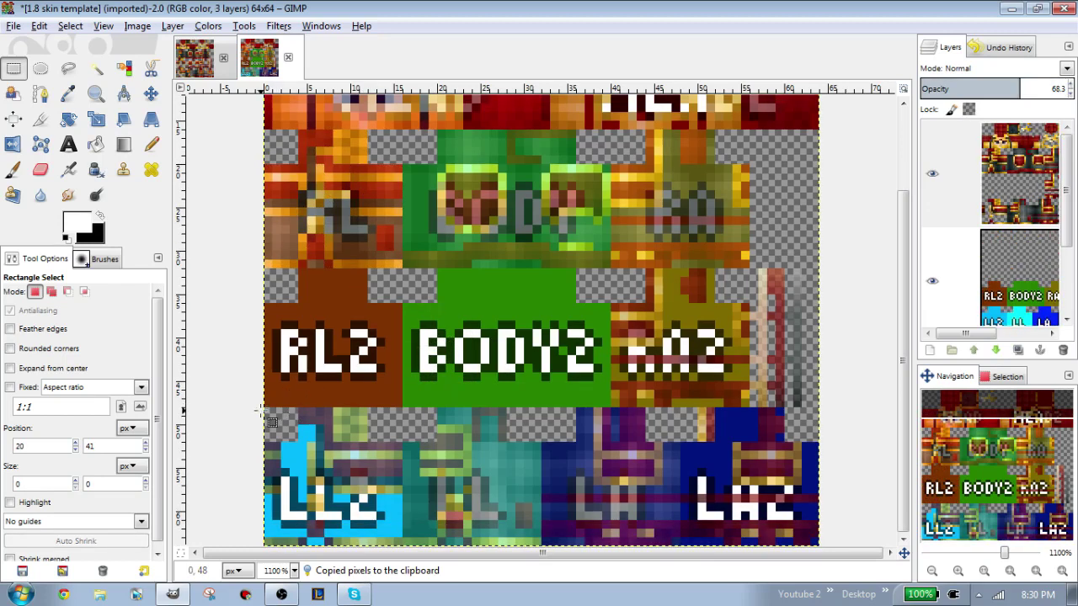
drag(262, 407, 541, 554)
key(Delete)
click(389, 318)
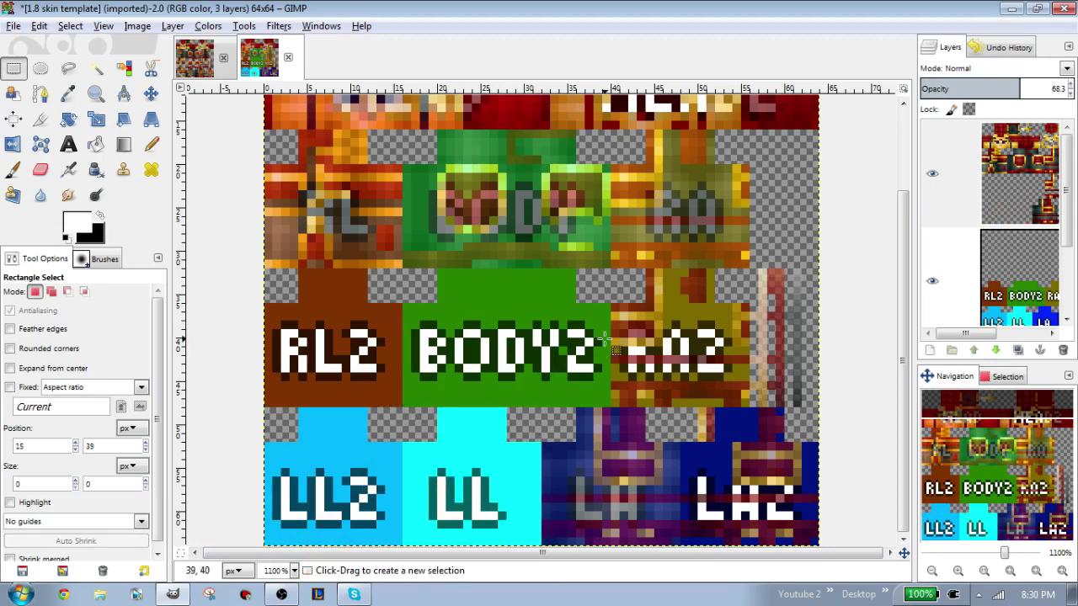
Move the 16 × 16 px RA2 overlay pixels up onto the RA area and anchor them.
scroll(606, 362, up, 4)
scroll(607, 454, down, 4)
drag(613, 269, 751, 408)
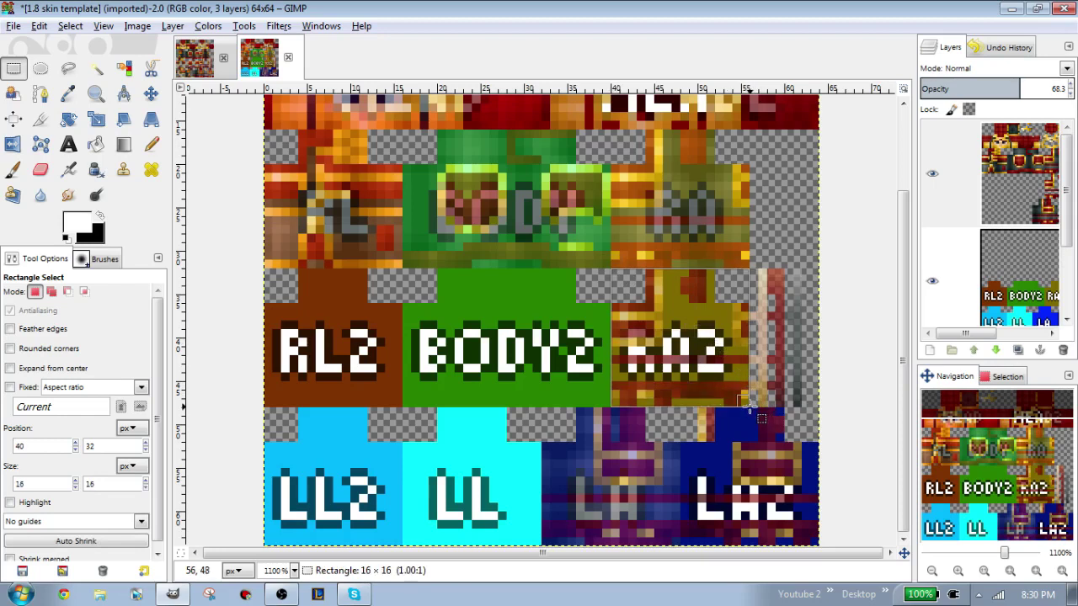
key(ctrl+c)
key(Delete)
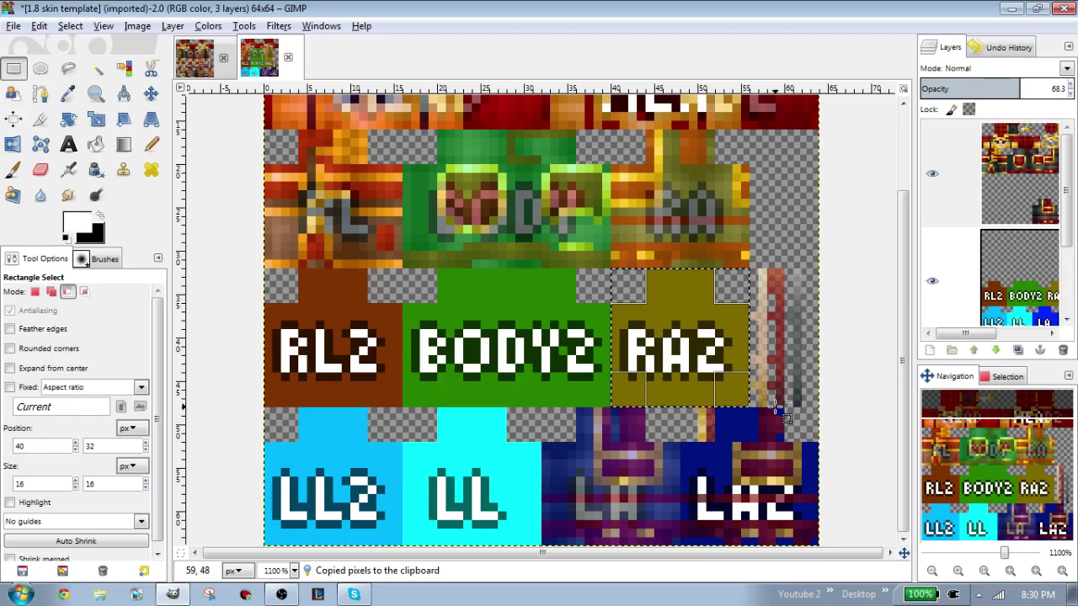
key(ctrl+v)
drag(646, 324, 660, 195)
click(806, 231)
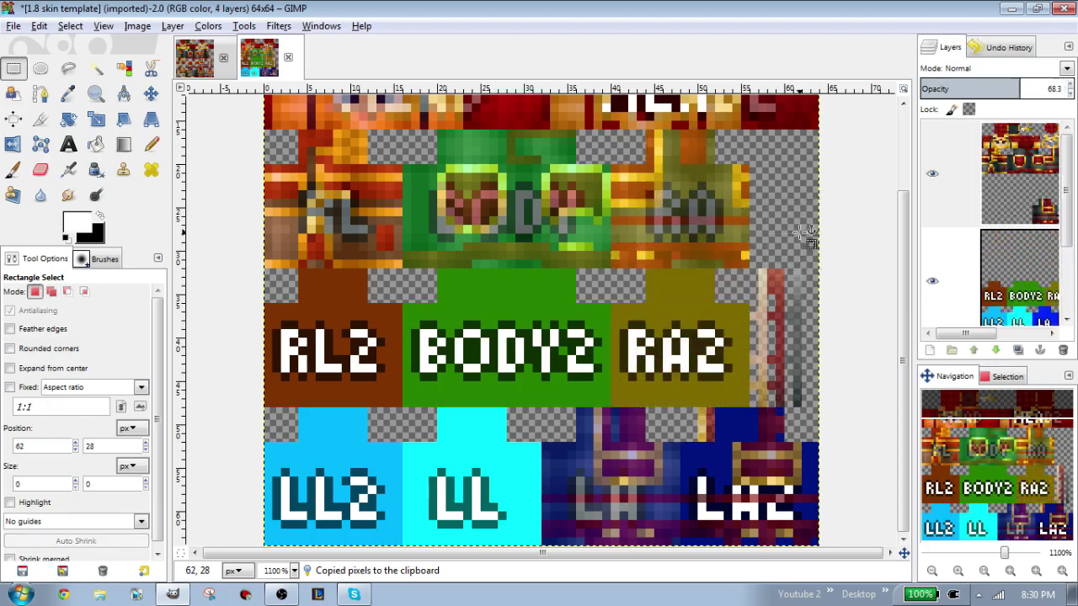
Delete the skin pixels over the LA and LA2 areas and the stray colour strips beside RA2.
mouse_move(724, 268)
mouse_down()
mouse_move(838, 424)
mouse_move(470, 536)
mouse_move(463, 551)
mouse_up()
key(Delete)
click(857, 472)
key(Delete)
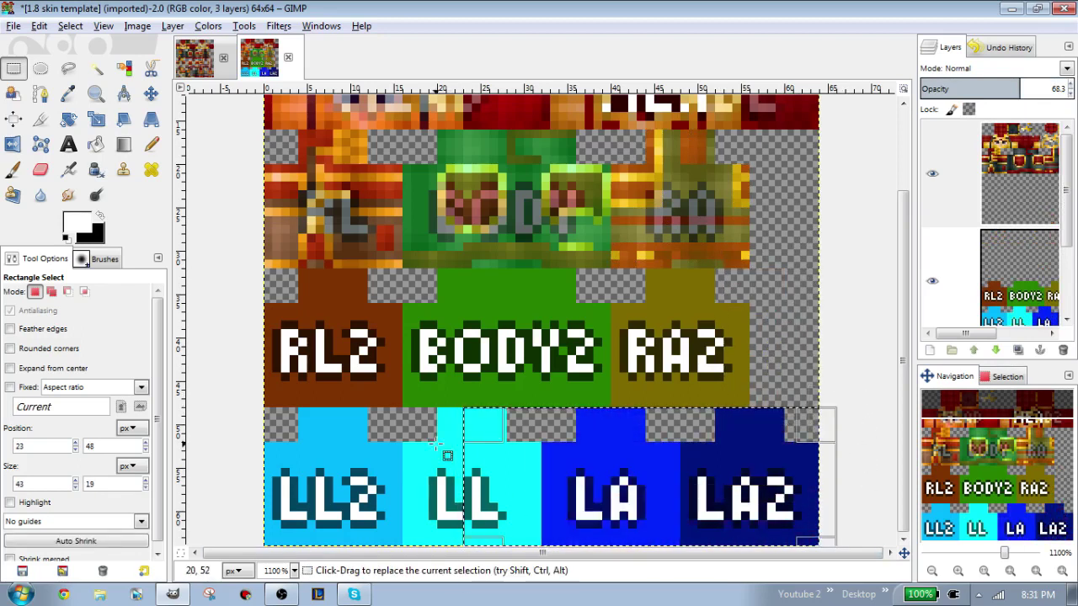
click(436, 444)
Hide both labelled template layers, leaving only the skin layer shown.
scroll(422, 438, up, 3)
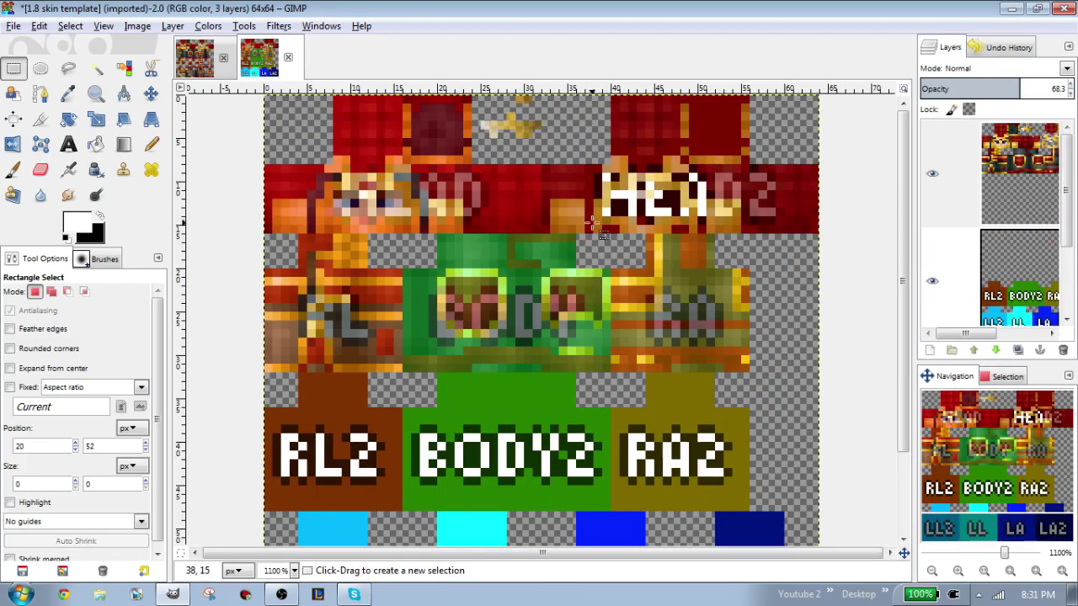
click(931, 281)
scroll(930, 283, down, 2)
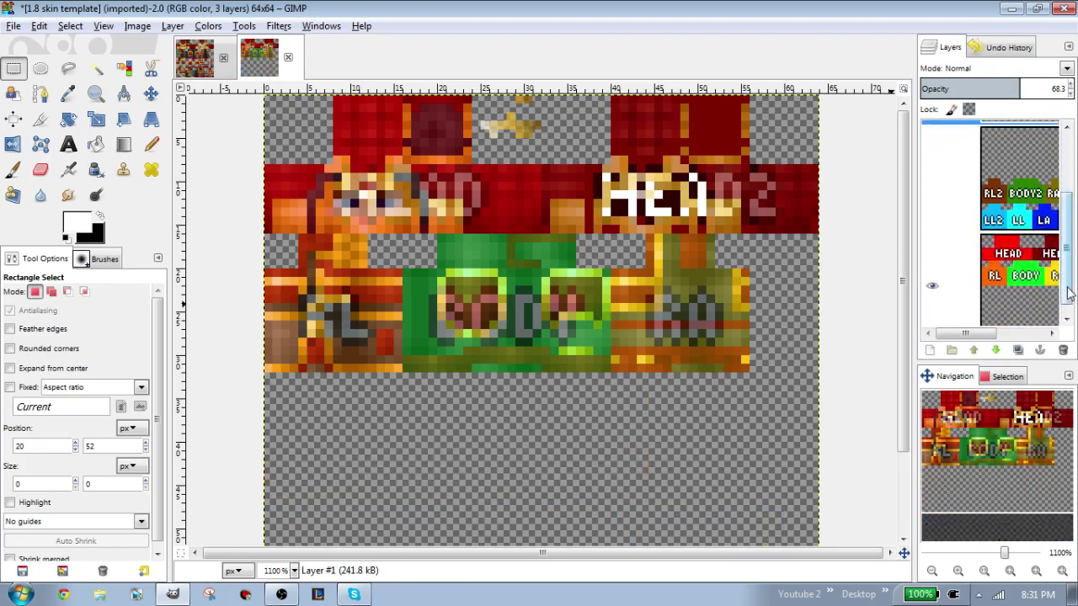
click(931, 278)
scroll(1038, 148, up, 3)
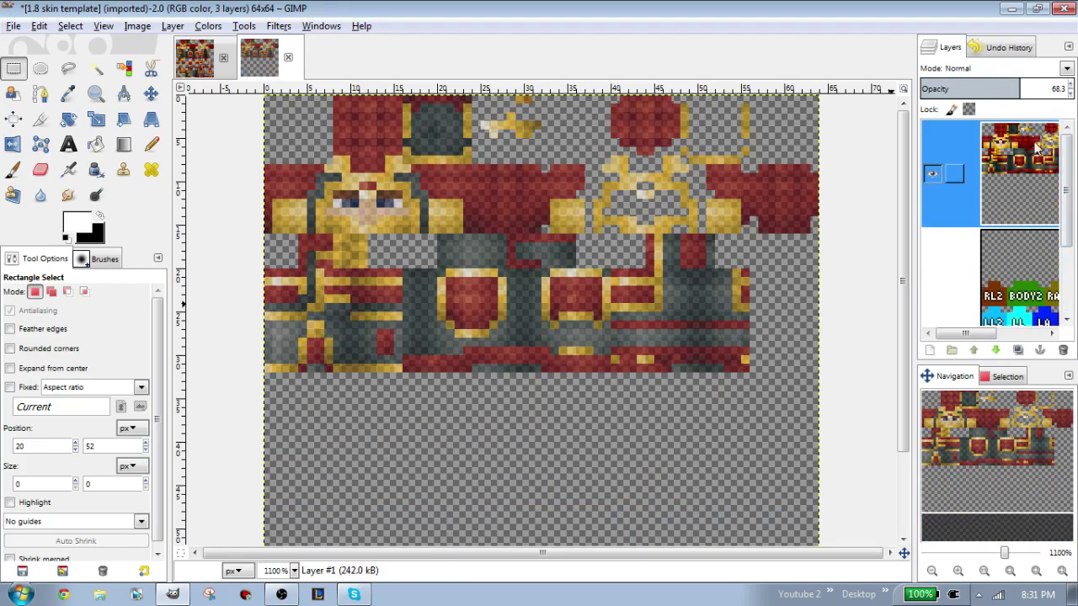
Restore the skin layer's opacity to 100.
drag(1000, 91, 1072, 90)
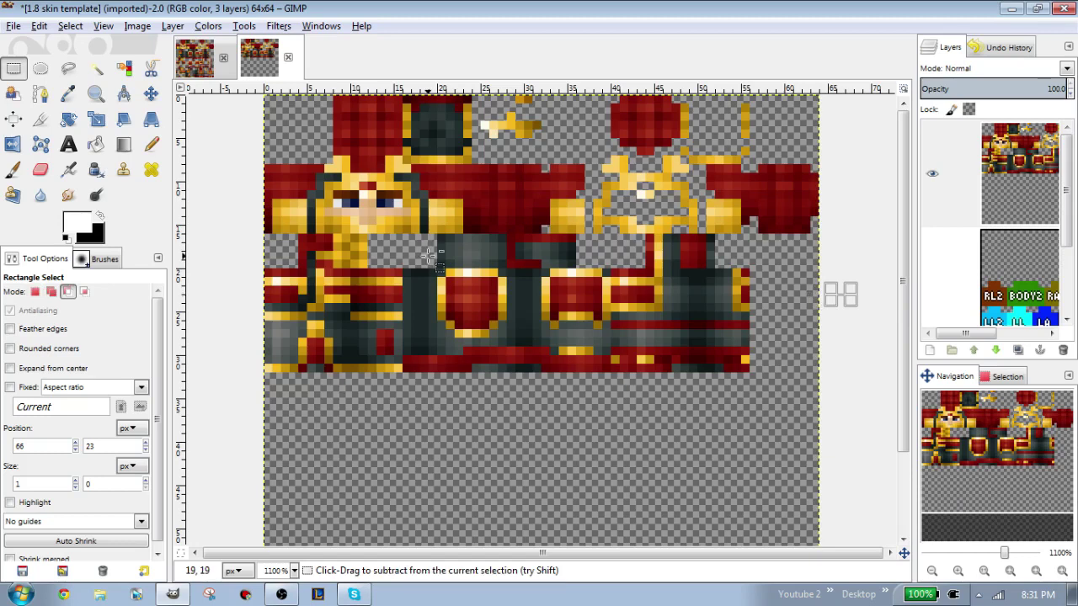
scroll(767, 265, down, 1)
scroll(462, 268, up, 1)
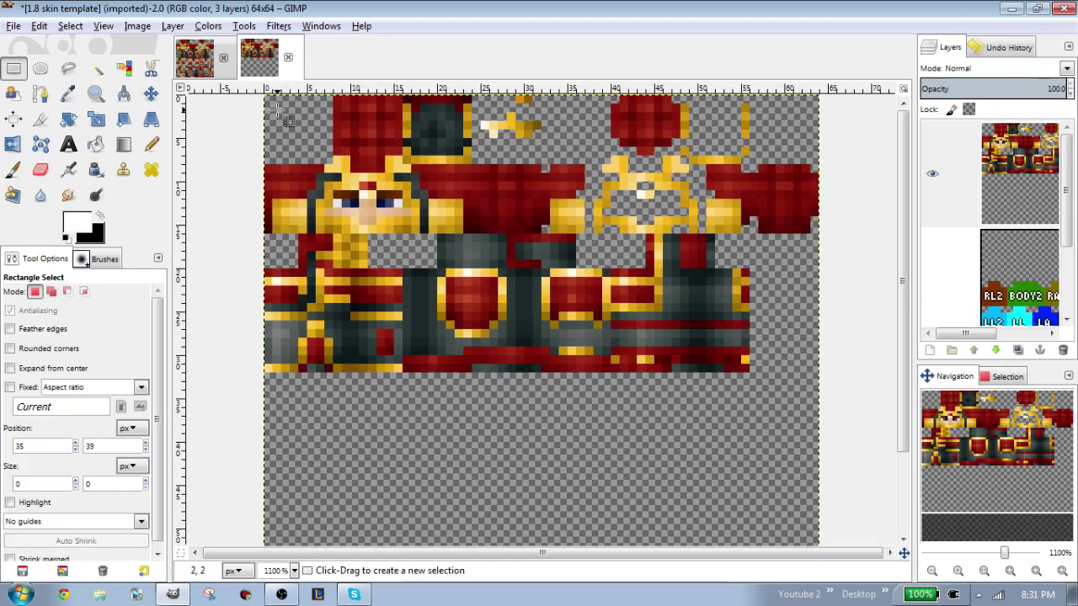
Examine the upper half of the canvas that holds the remaining skin.
mouse_move(266, 102)
mouse_down()
mouse_move(724, 365)
mouse_move(835, 459)
mouse_up()
drag(844, 382, 117, 166)
click(266, 140)
drag(291, 124, 662, 305)
drag(728, 368, 791, 433)
click(785, 436)
drag(802, 381, 655, 321)
Clear the selection and autocrop the image to the remaining skin.
click(240, 158)
click(137, 26)
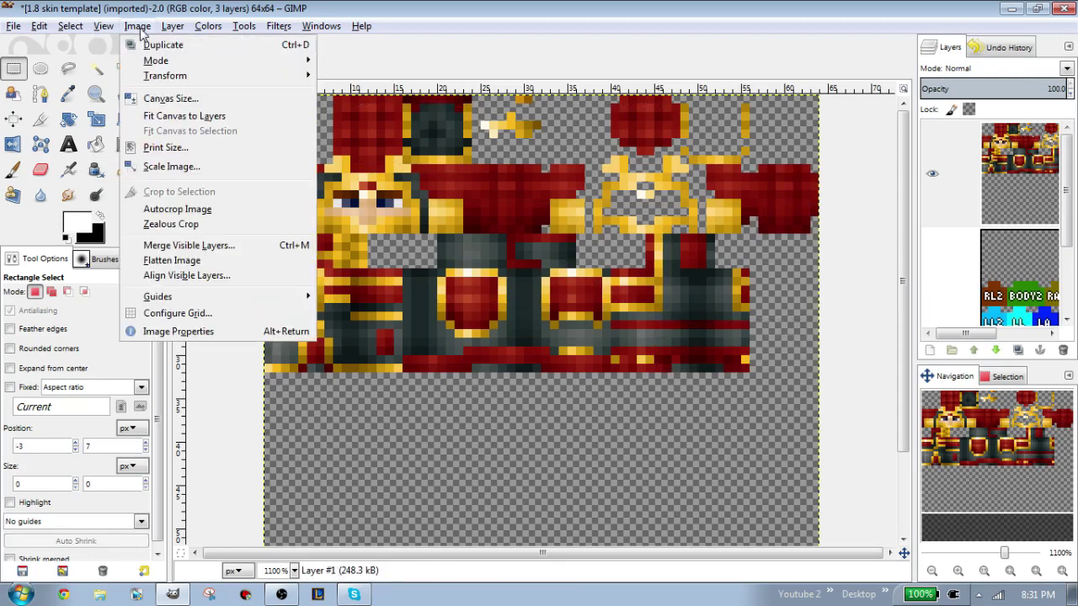
click(185, 211)
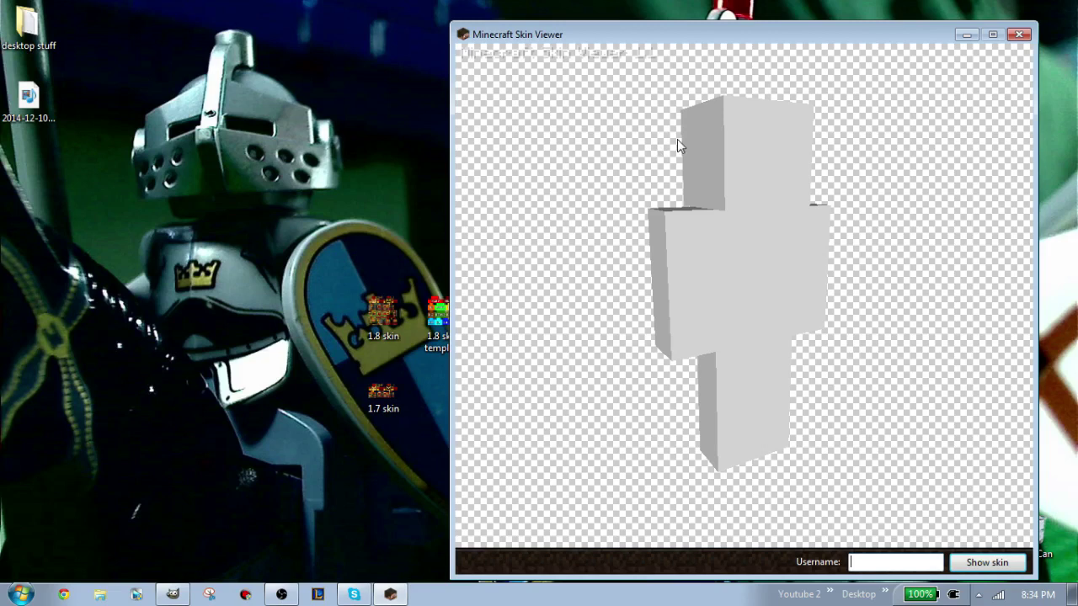
Load the 1.7 skin file from the desktop into Minecraft Skin Viewer.
drag(357, 313, 589, 350)
click(623, 353)
click(383, 412)
drag(599, 389, 603, 391)
Rotate the 3D character to examine the 1.7 skin from the front, side and back.
drag(666, 444, 687, 338)
click(678, 293)
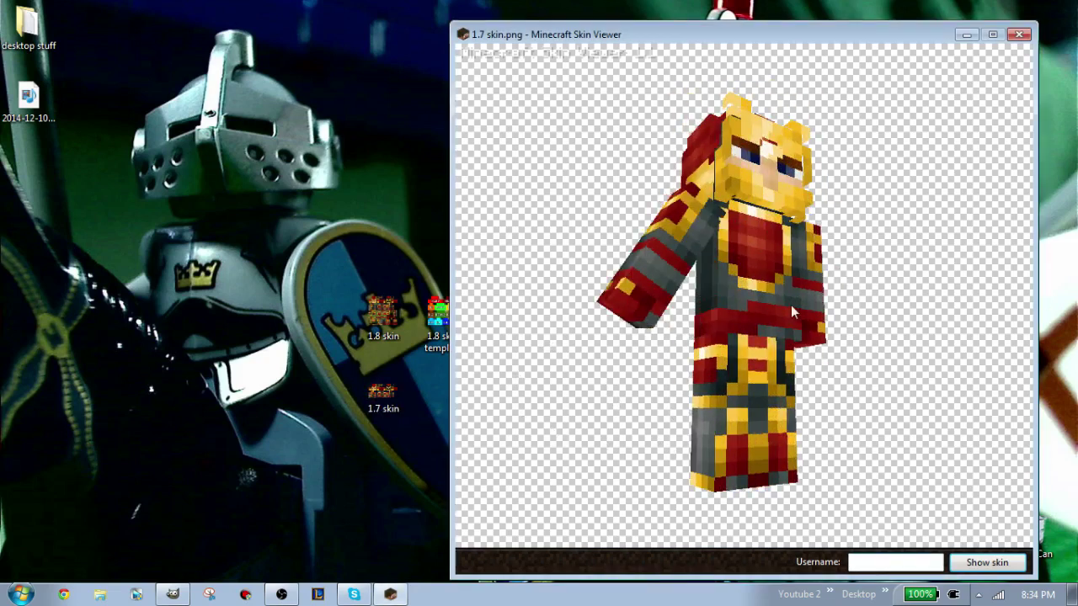
click(807, 318)
click(731, 389)
click(774, 388)
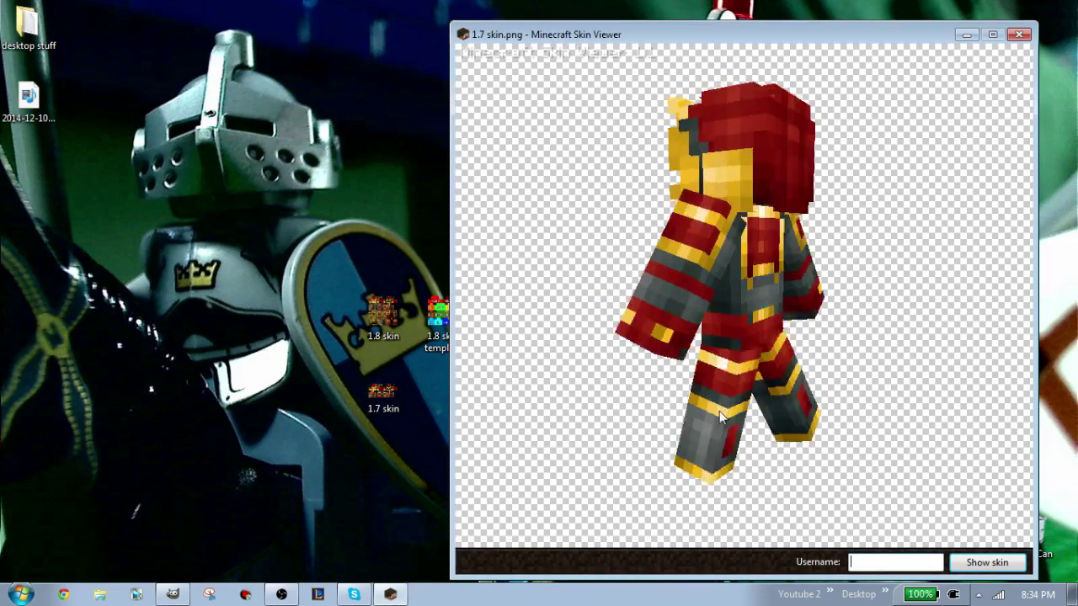